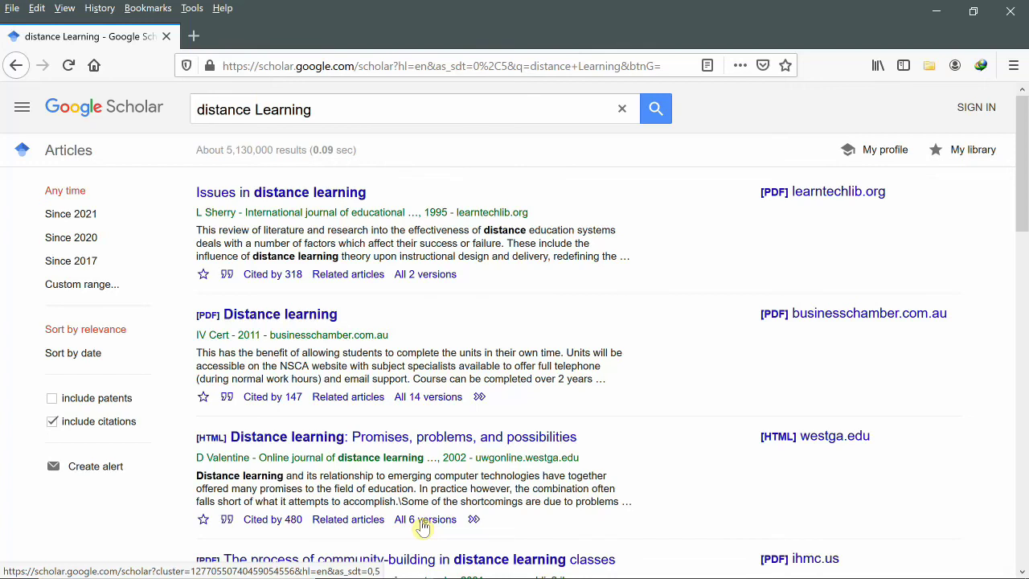
# Step: Open the advanced search form and clear the words in the "with all of the words" field
pyautogui.click(21, 112)
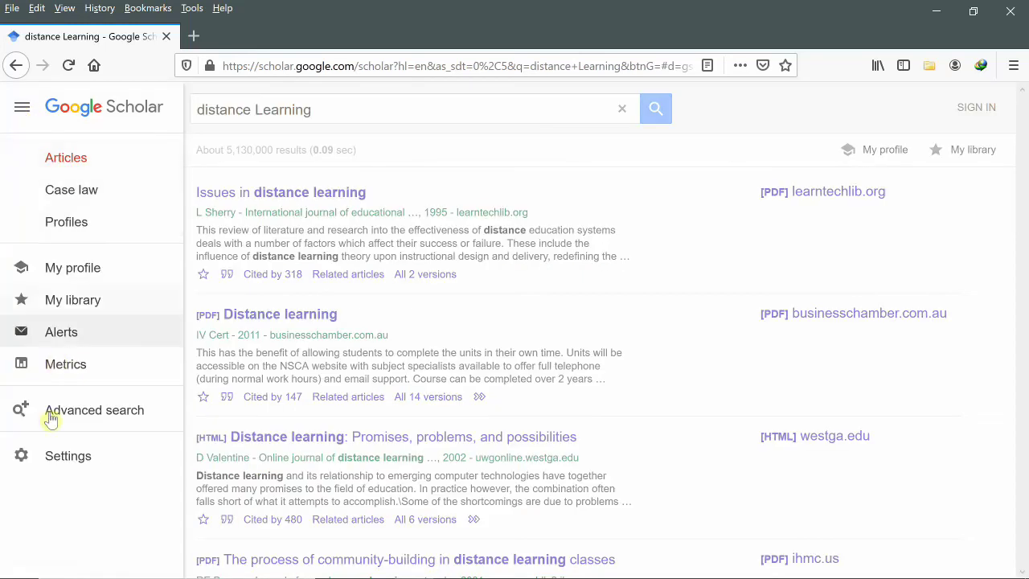
pyautogui.click(49, 419)
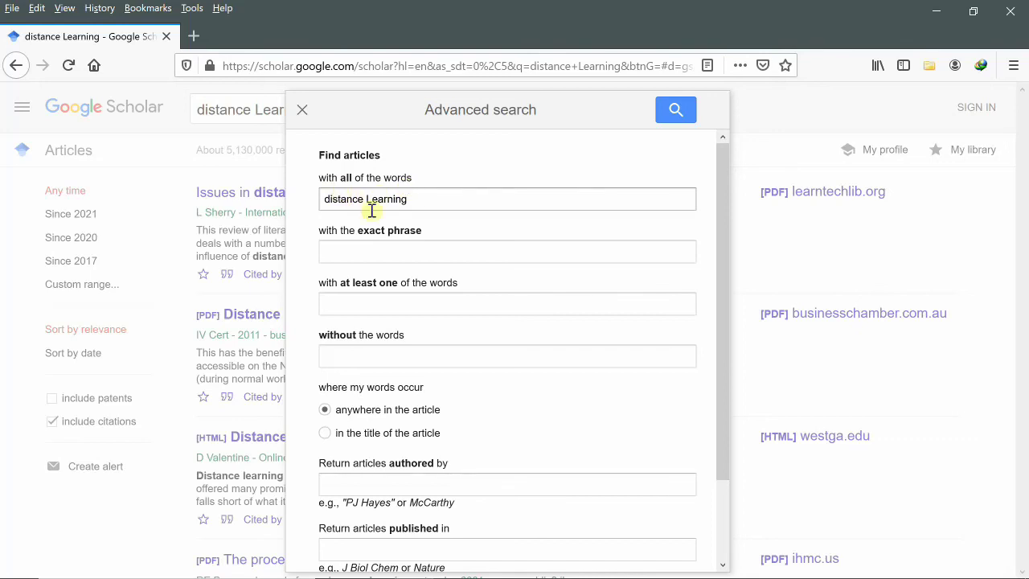
pyautogui.click(473, 197)
pyautogui.hotkey('ctrl', 'a')
pyautogui.press('BackSpace')
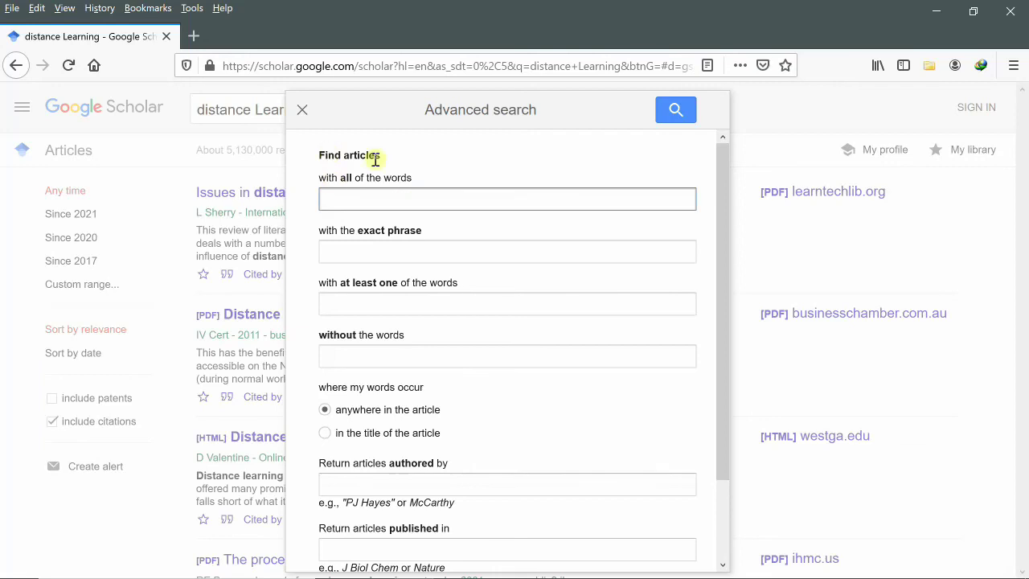
# Step: Enter "Distance Learning in Lebanon" as the exact phrase and cut it back out of that field
pyautogui.click(327, 244)
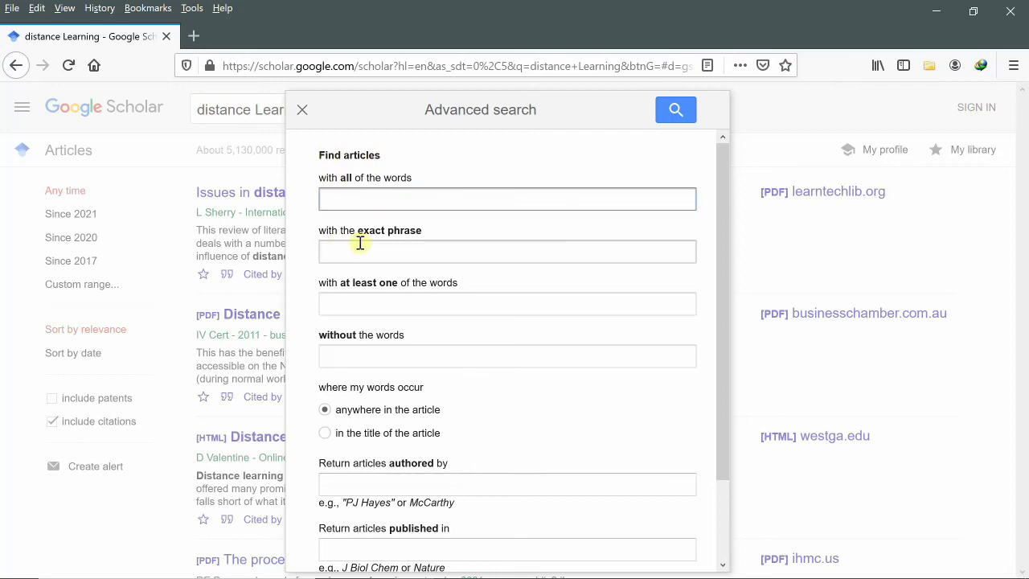
pyautogui.click(384, 252)
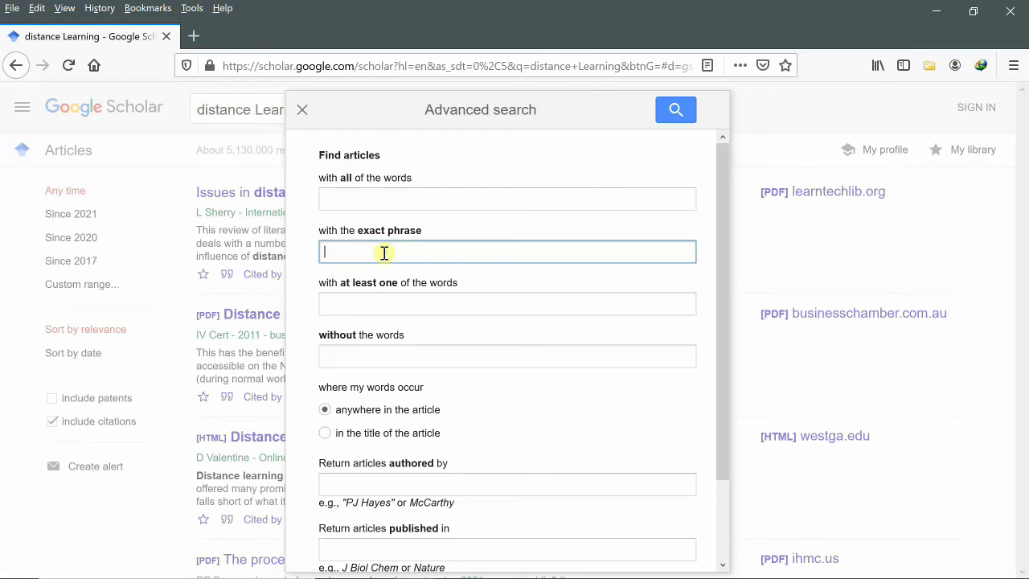
pyautogui.write('Distance Learning in Lebanon')
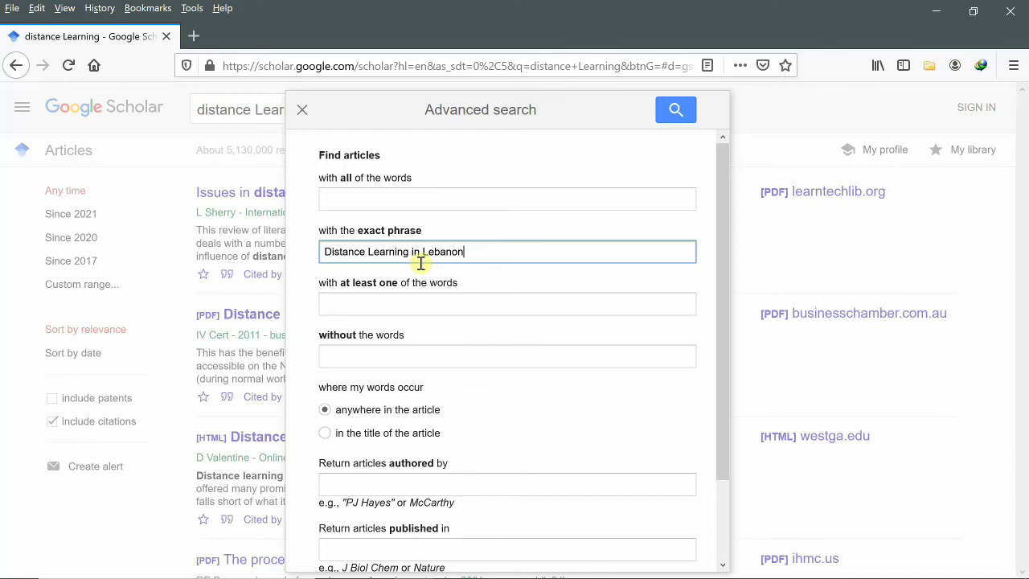
pyautogui.hotkey('ctrl', 'a')
pyautogui.hotkey('ctrl', 'x')
# Step: Try "Distance Online Learning" as the "at least one of the words" criterion and clear it again
pyautogui.click(332, 299)
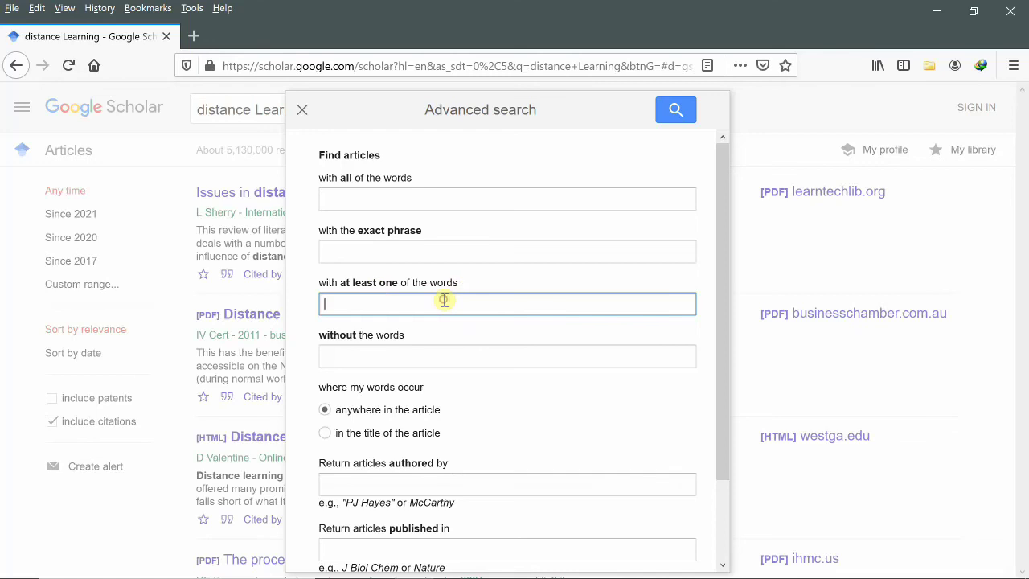
pyautogui.write('Distance Online ')
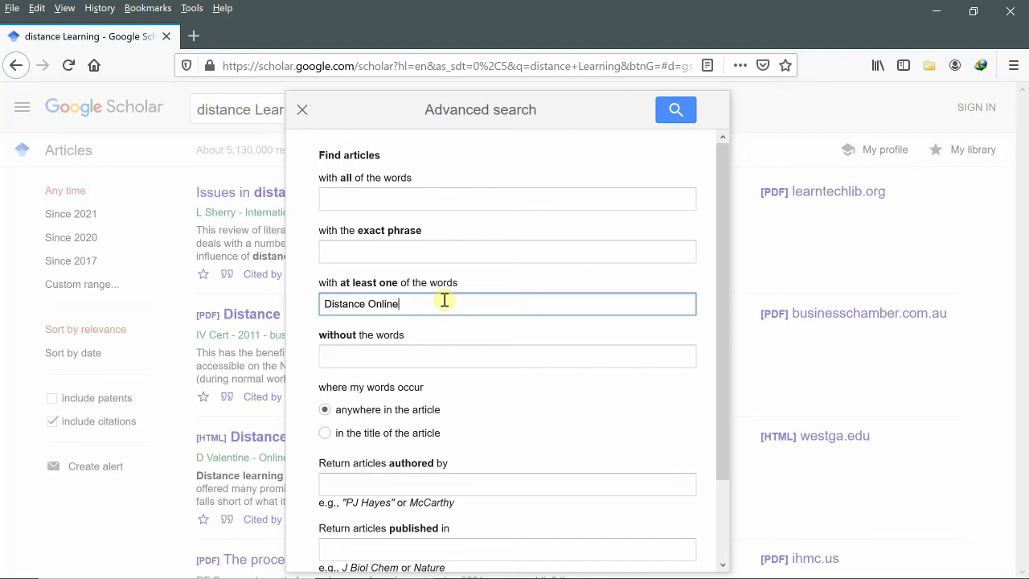
pyautogui.write('Learning')
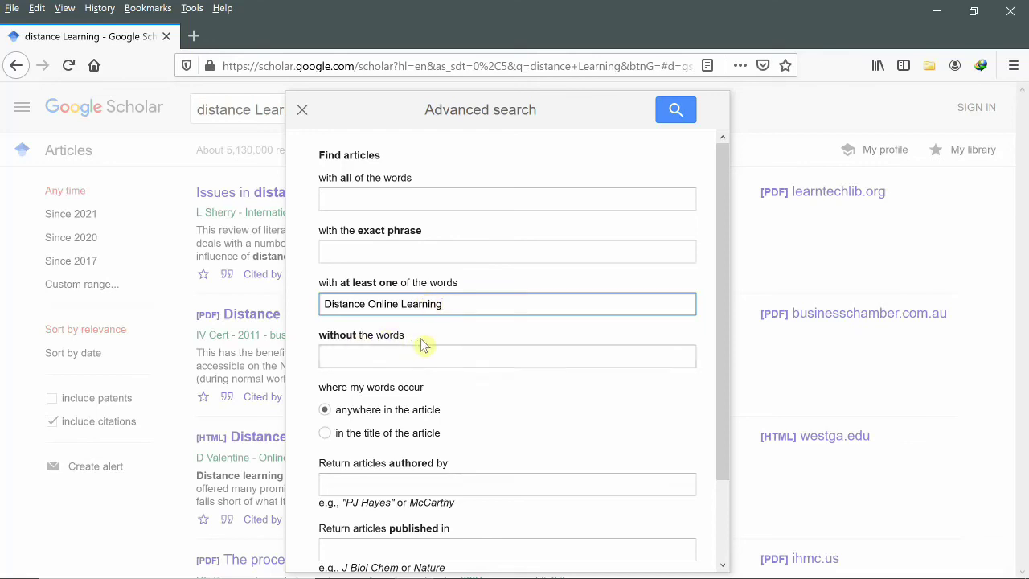
pyautogui.moveTo(448, 302); pyautogui.dragTo(319, 293)
pyautogui.press('BackSpace')
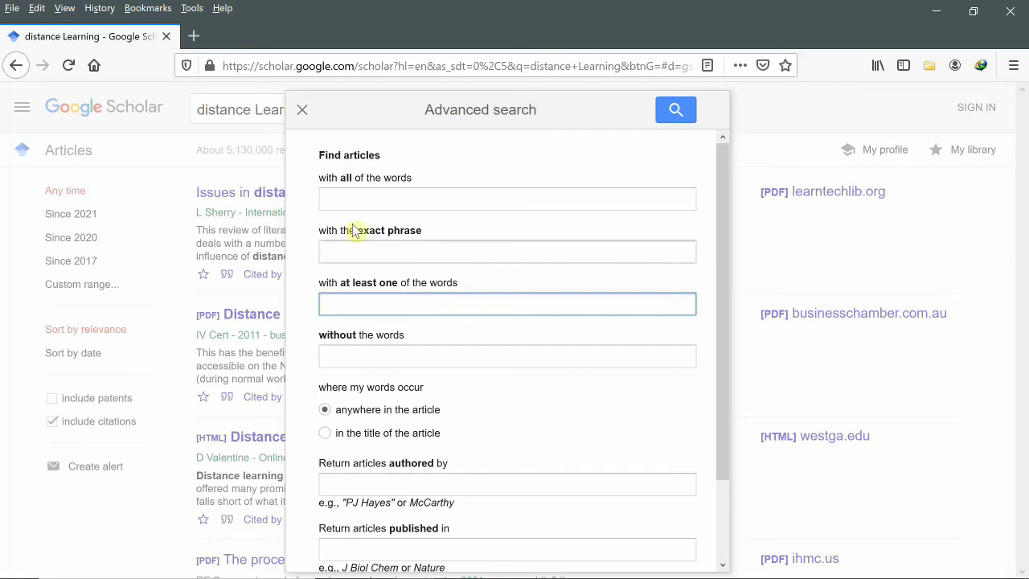
# Step: Require all of the words "Distance Learning Lebanon" and exclude articles containing "Covid-19"
pyautogui.click(362, 199)
pyautogui.hotkey('ctrl', 'v')
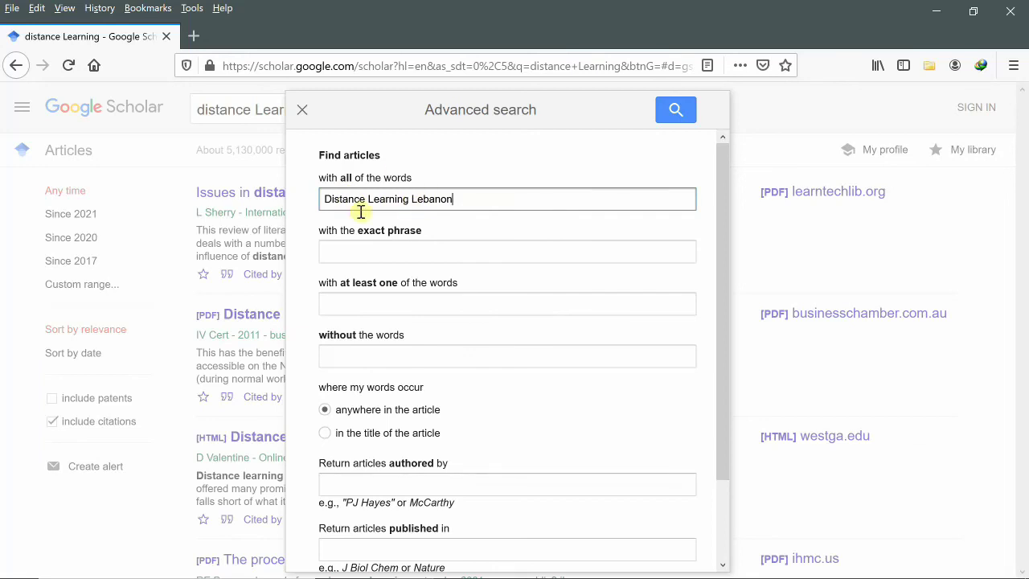
pyautogui.click(365, 356)
pyautogui.write('Co')
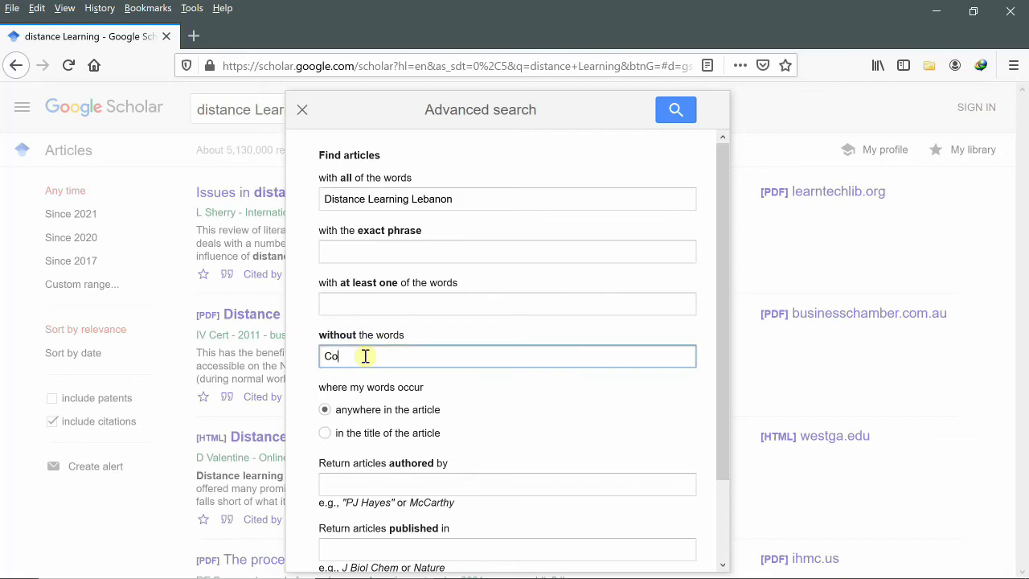
pyautogui.write('vid-19')
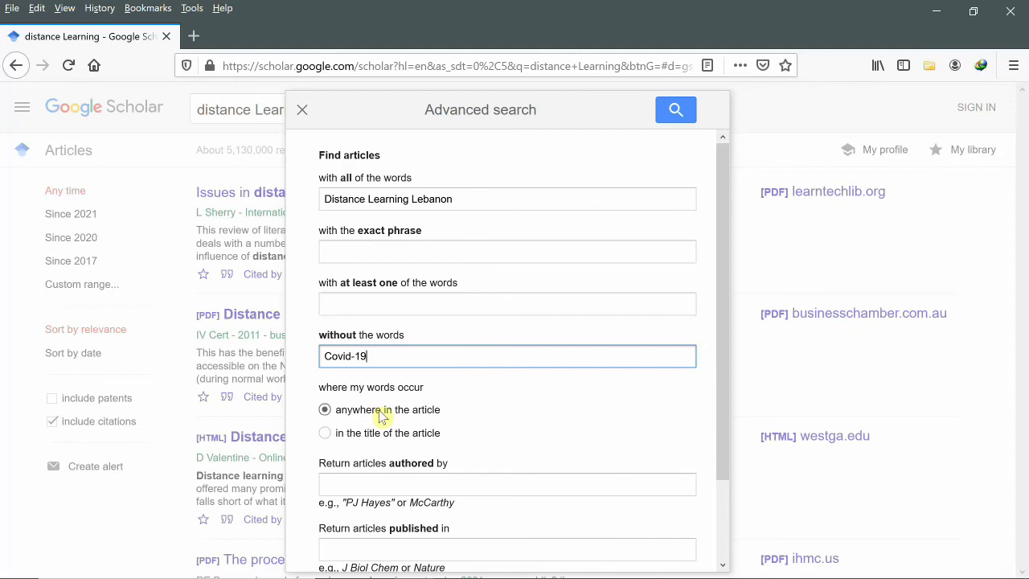
# Step: Try matching the words only in the article title, and switch back to anywhere in the article
pyautogui.click(325, 434)
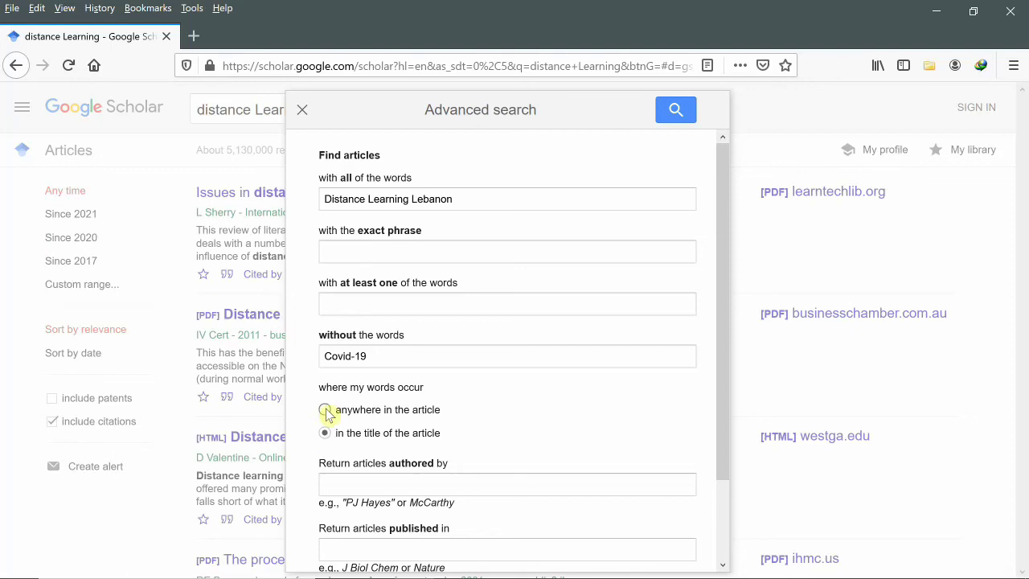
pyautogui.click(325, 410)
pyautogui.click(355, 481)
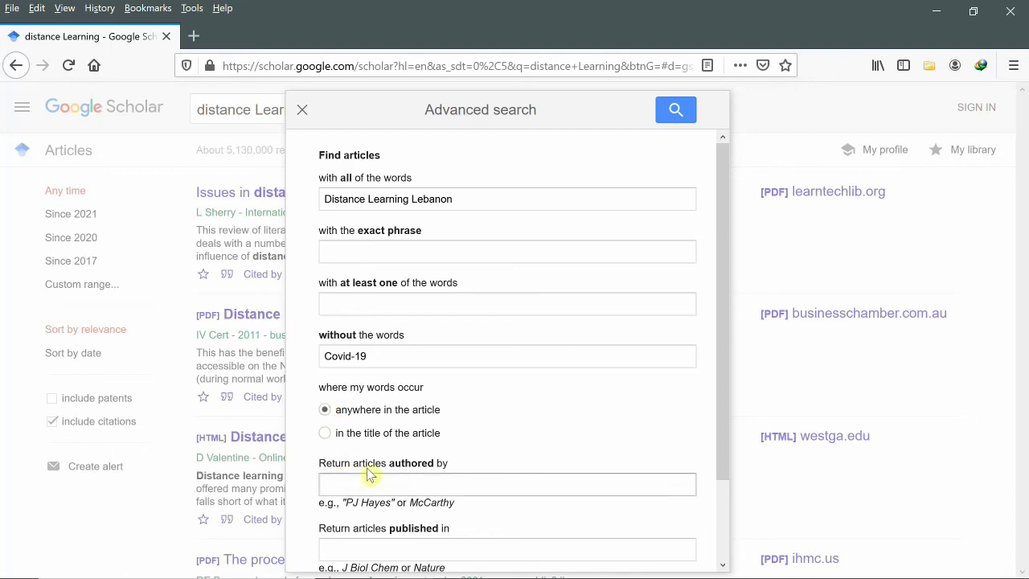
pyautogui.click(441, 481)
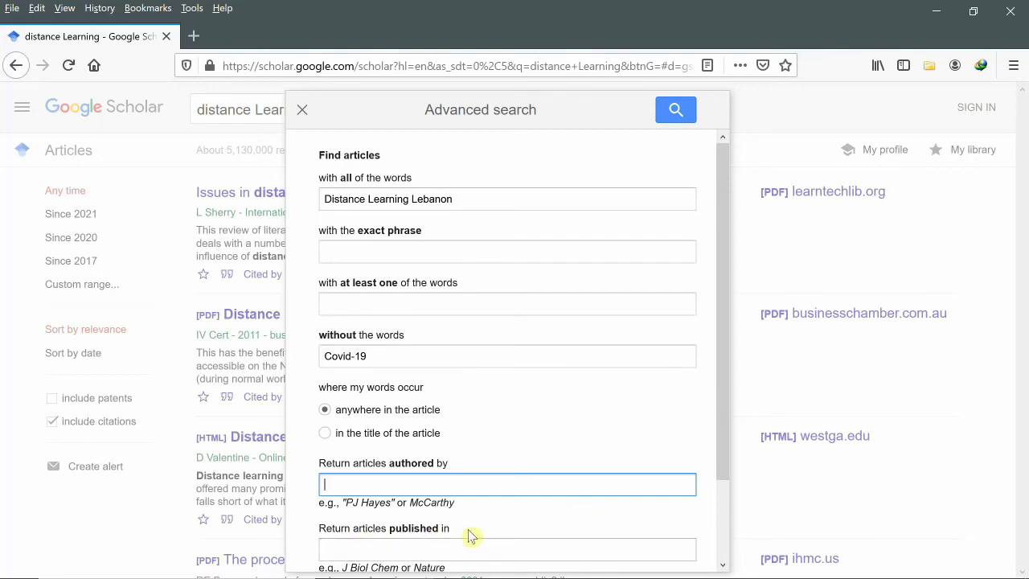
# Step: Limit the returned articles to those dated between 2010 and 2021
pyautogui.moveTo(721, 373); pyautogui.dragTo(721, 462)
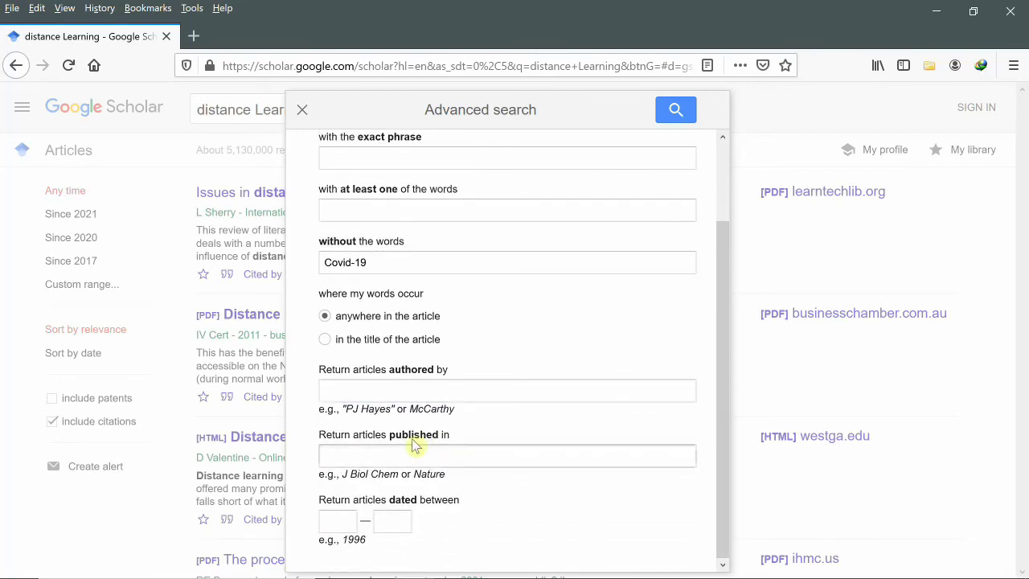
pyautogui.click(367, 454)
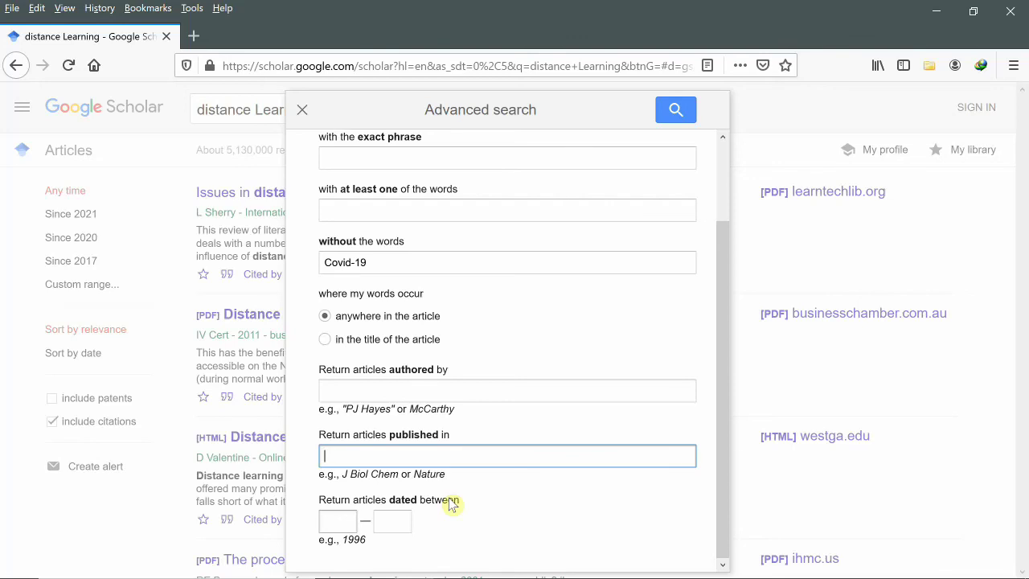
pyautogui.click(342, 526)
pyautogui.write('2')
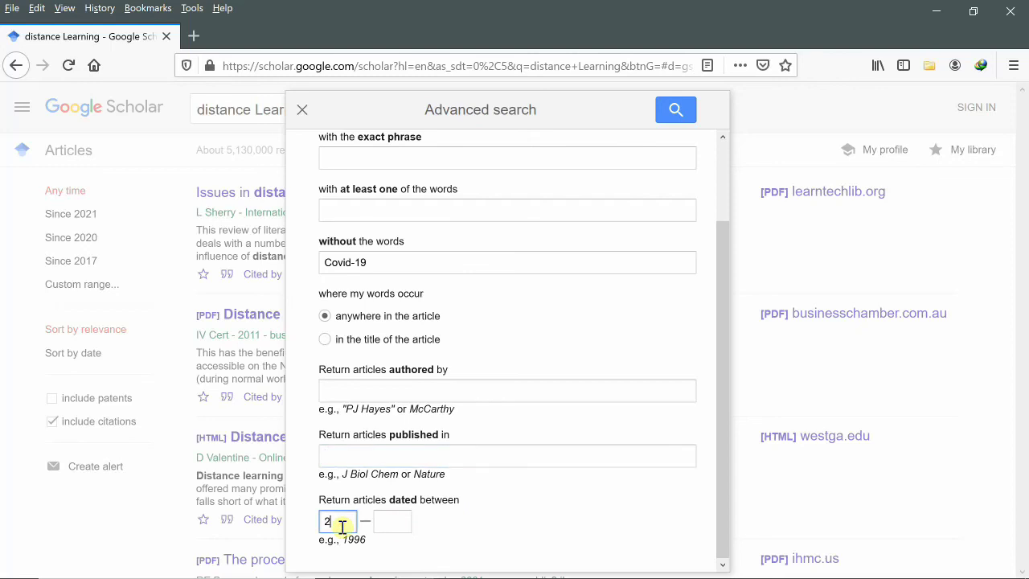
pyautogui.write('010')
pyautogui.click(394, 524)
pyautogui.write('2021')
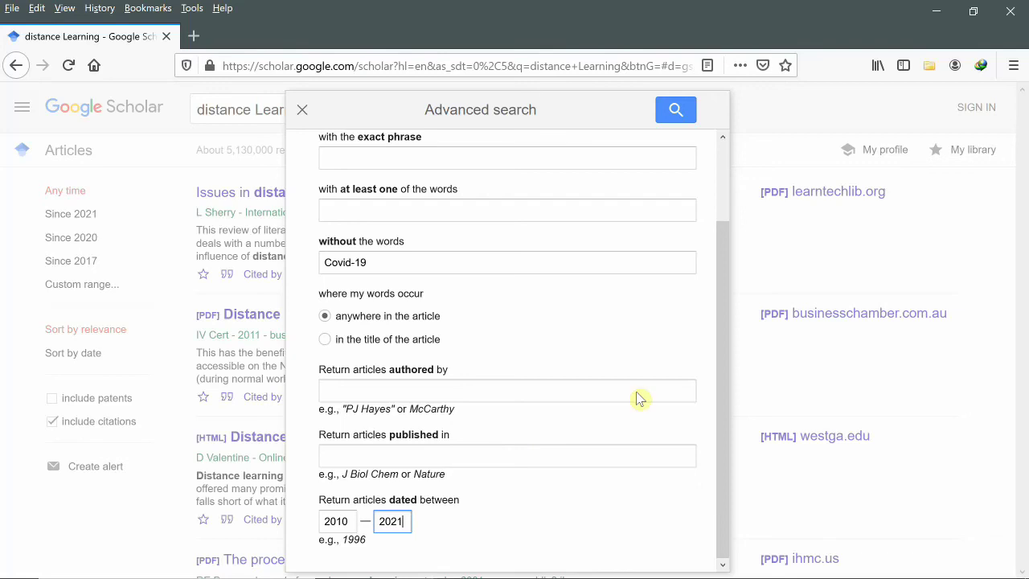
# Step: Review the entered criteria and date range in the form, and run the advanced search
pyautogui.scroll(2, 726, 244)
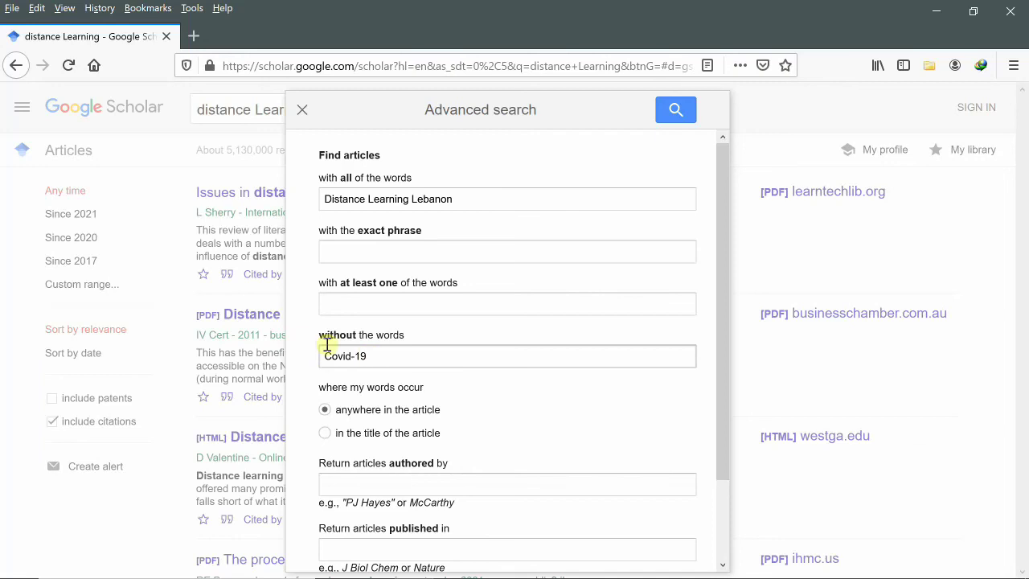
pyautogui.moveTo(726, 236); pyautogui.dragTo(727, 292)
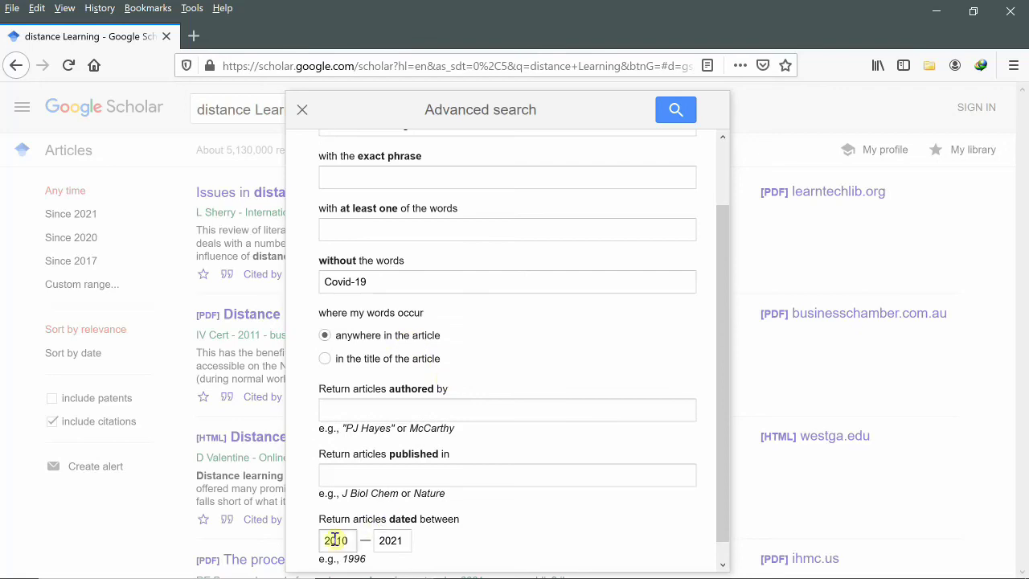
pyautogui.click(388, 541)
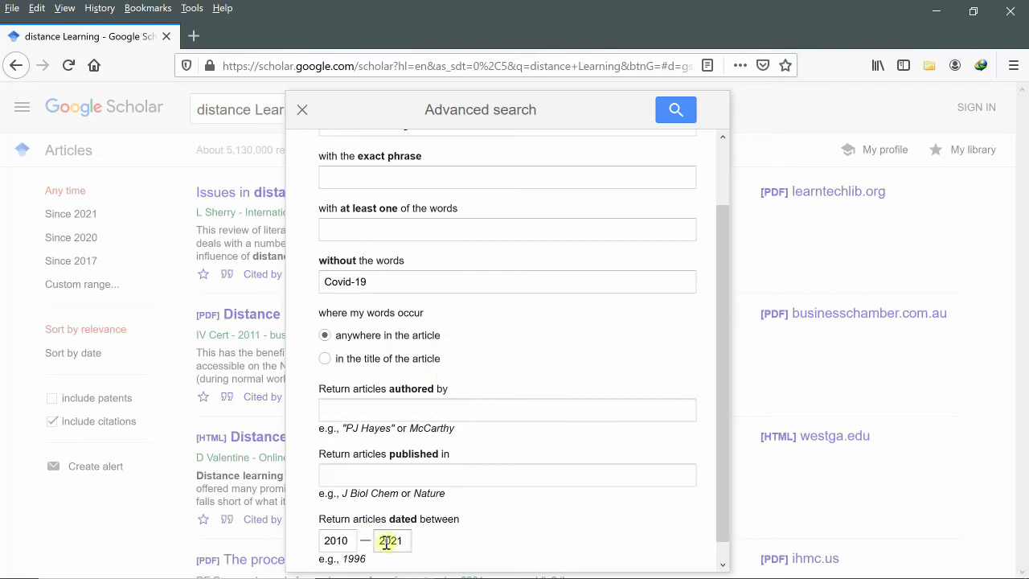
pyautogui.click(680, 116)
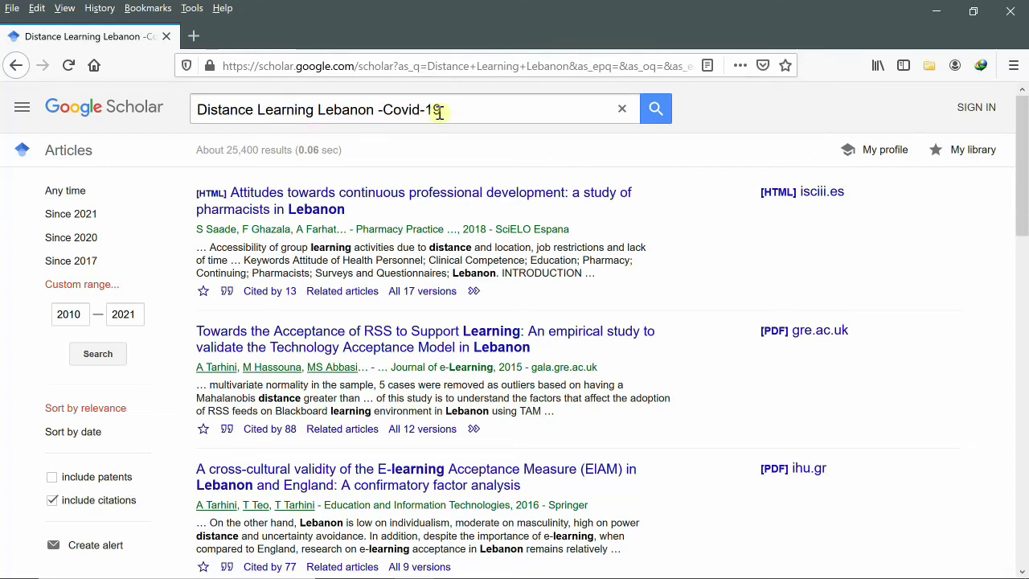
# Step: Check the generated query and the start and end years of the custom range on the results page
pyautogui.click(384, 109)
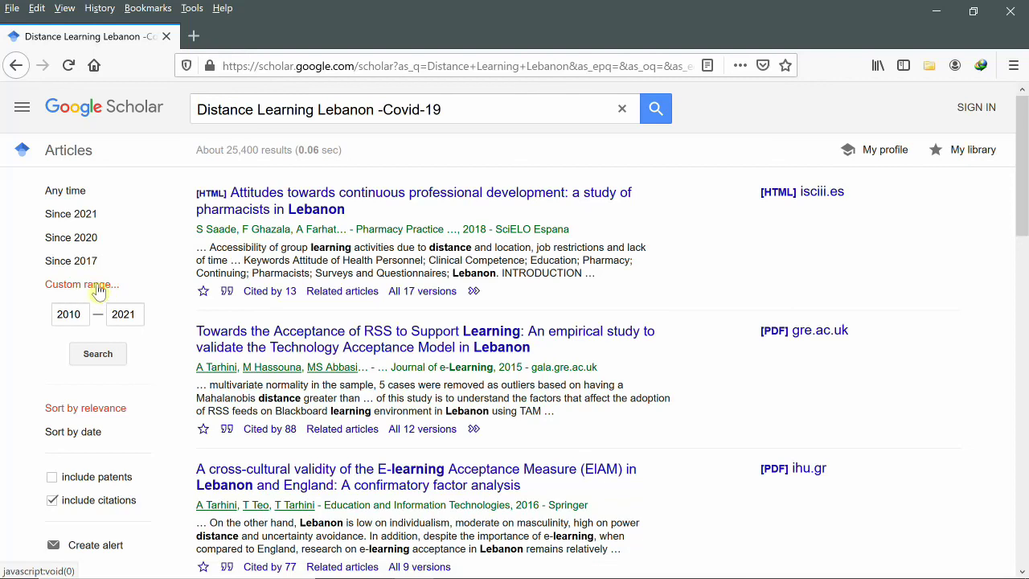
pyautogui.click(67, 315)
pyautogui.click(119, 316)
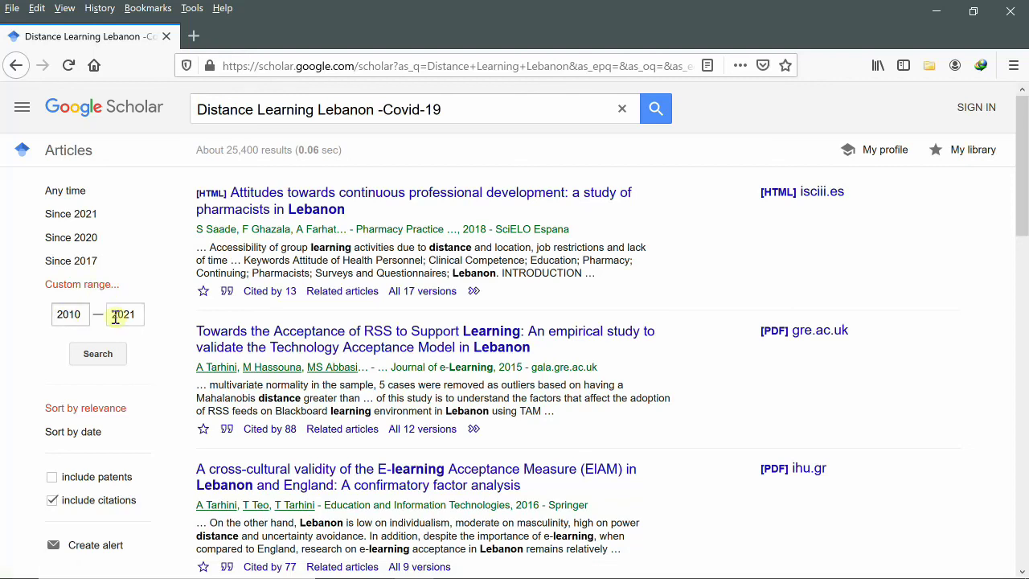